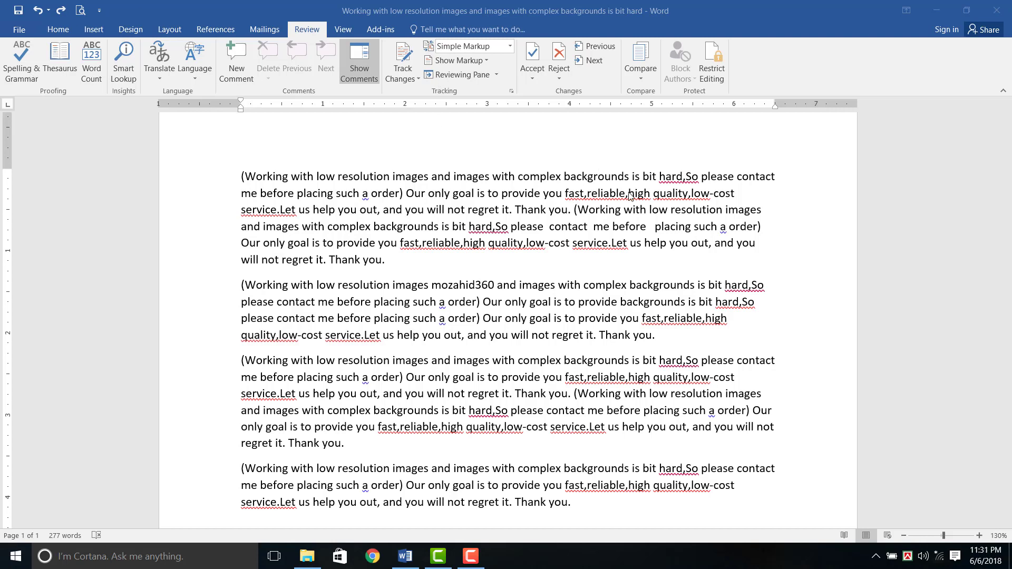
# Run the spelling and grammar check, correcting the first flagged errors in the opening paragraph to "service. Let", "hard, So" and "an"
pyautogui.click(262, 211)
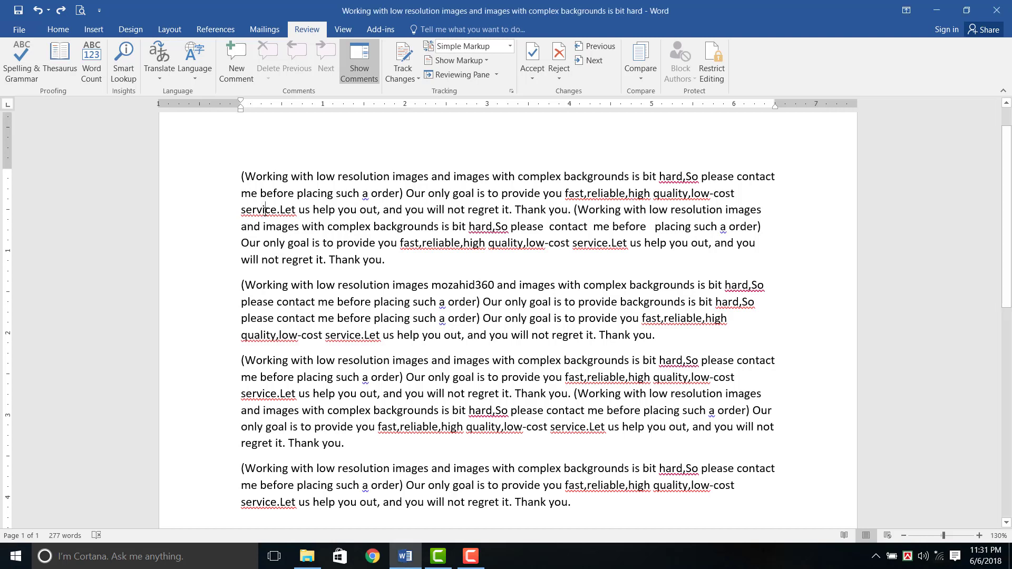
pyautogui.rightClick(278, 216)
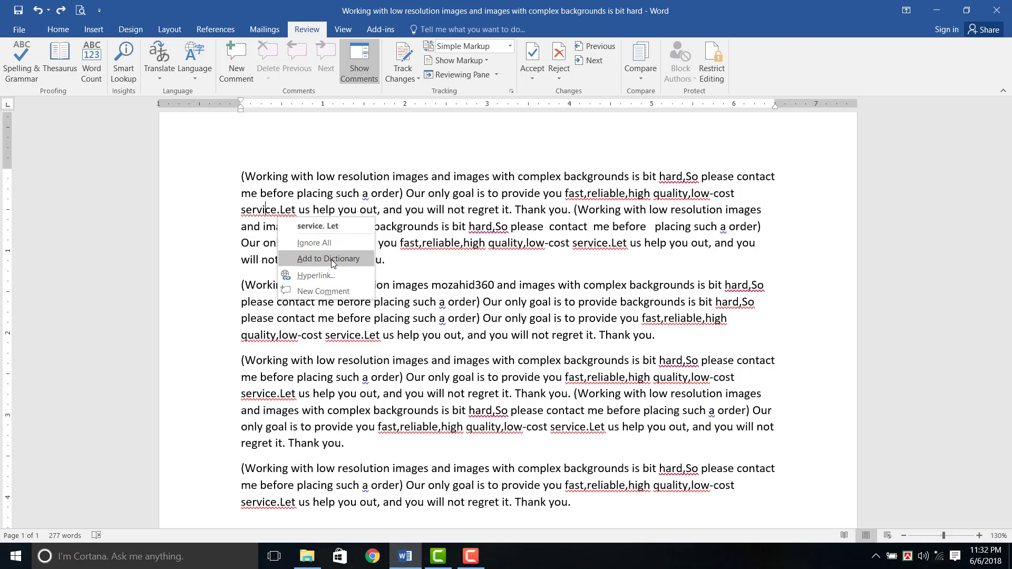
pyautogui.click(28, 67)
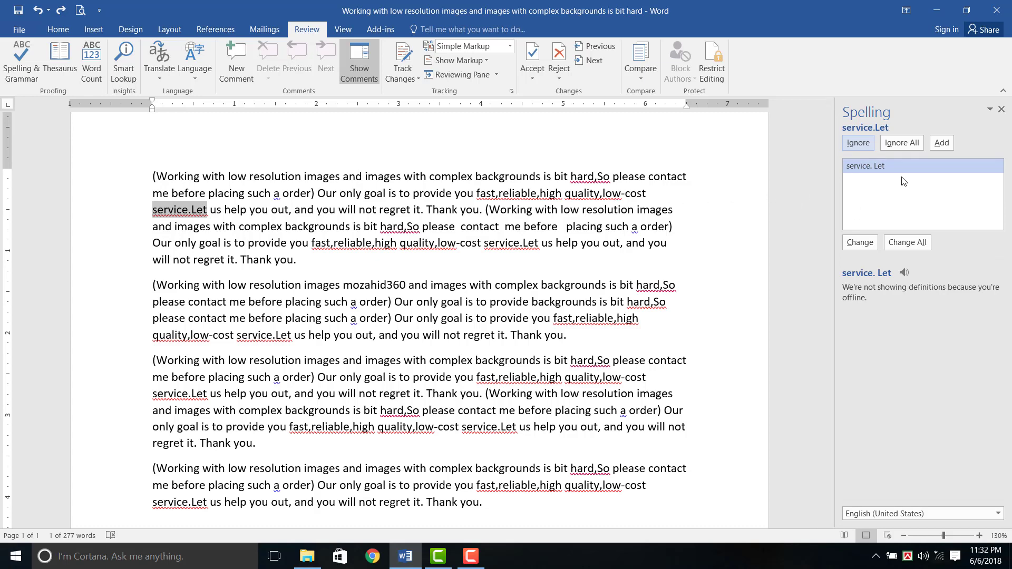
pyautogui.click(874, 166)
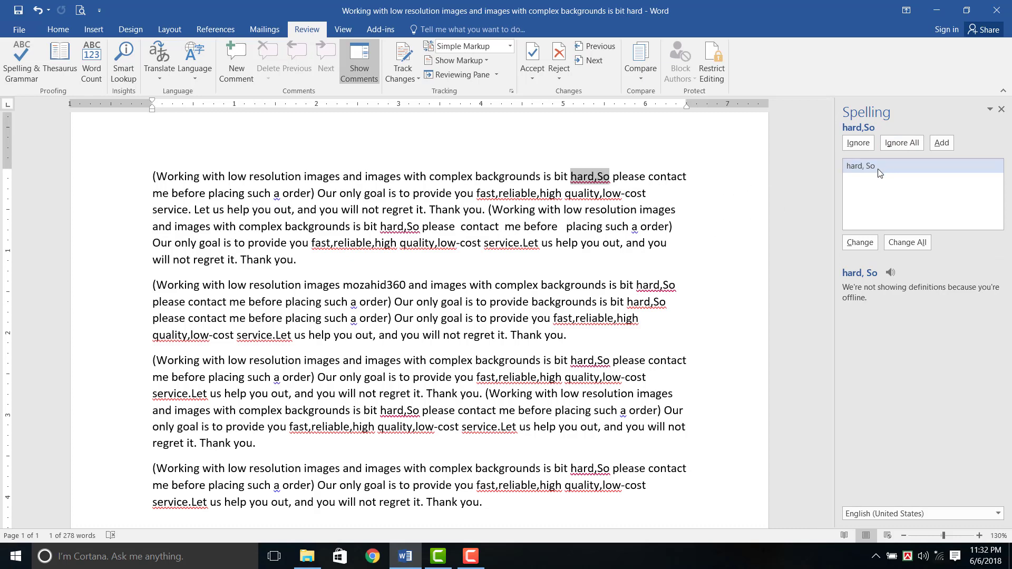
pyautogui.doubleClick(863, 164)
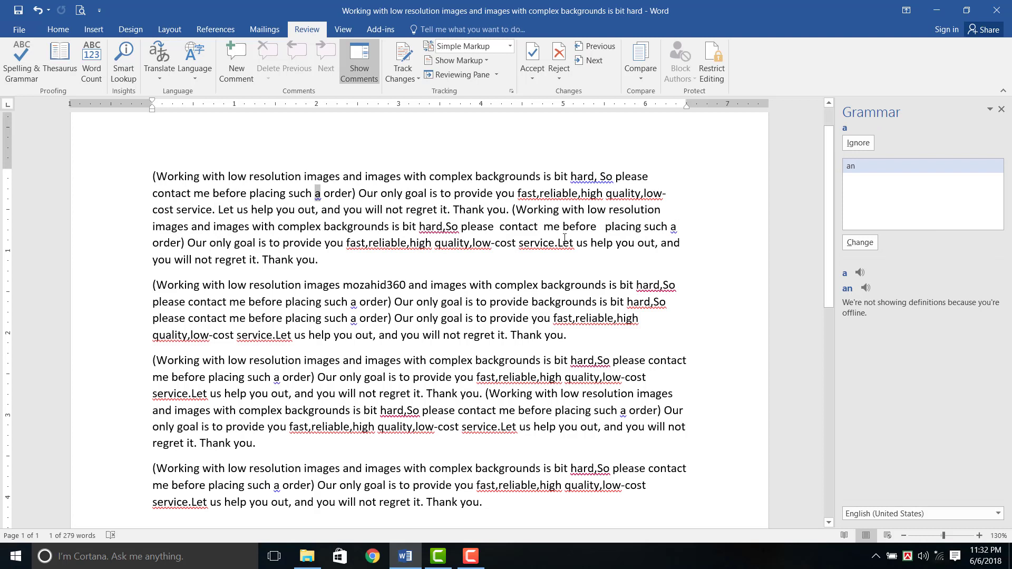
pyautogui.doubleClick(853, 166)
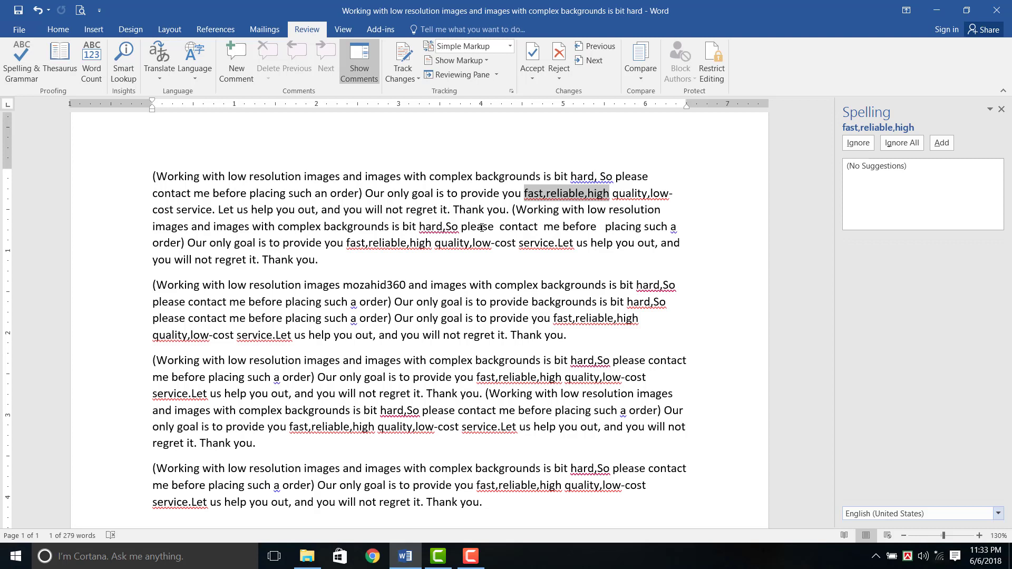
# Check the spelling options for the flagged text "fast,reliable,high" in the first paragraph
pyautogui.rightClick(569, 199)
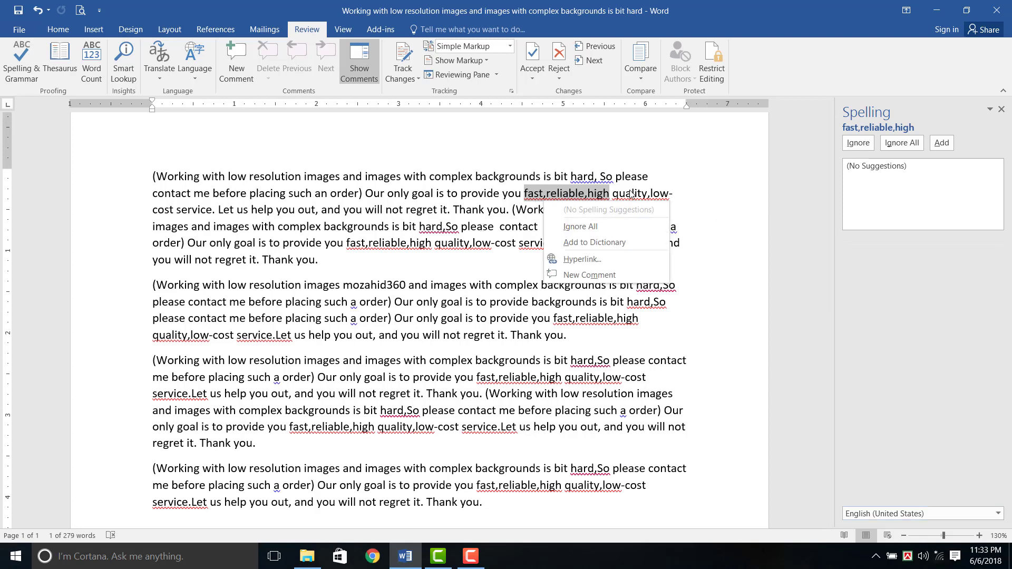
pyautogui.click(919, 205)
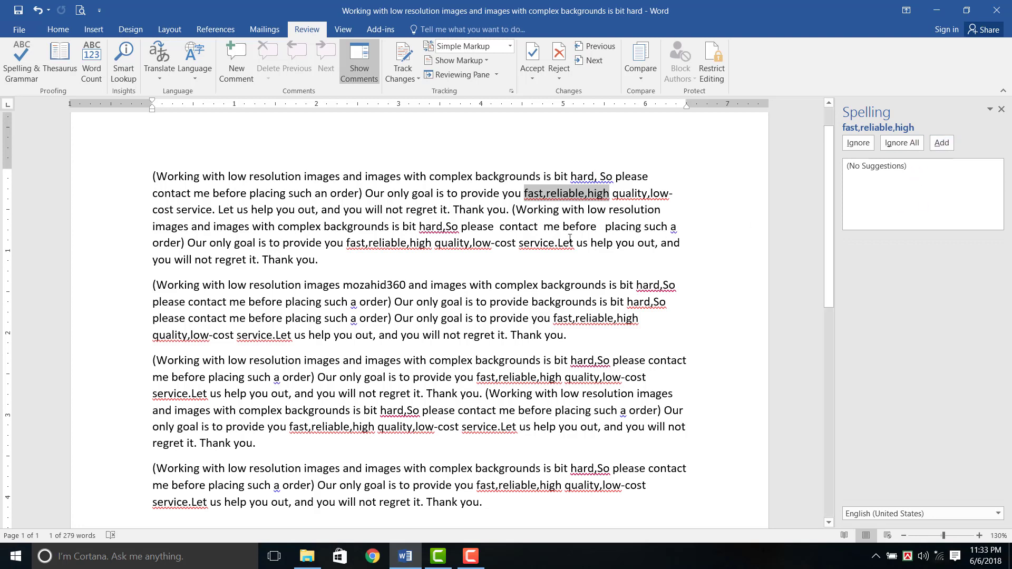
pyautogui.click(942, 145)
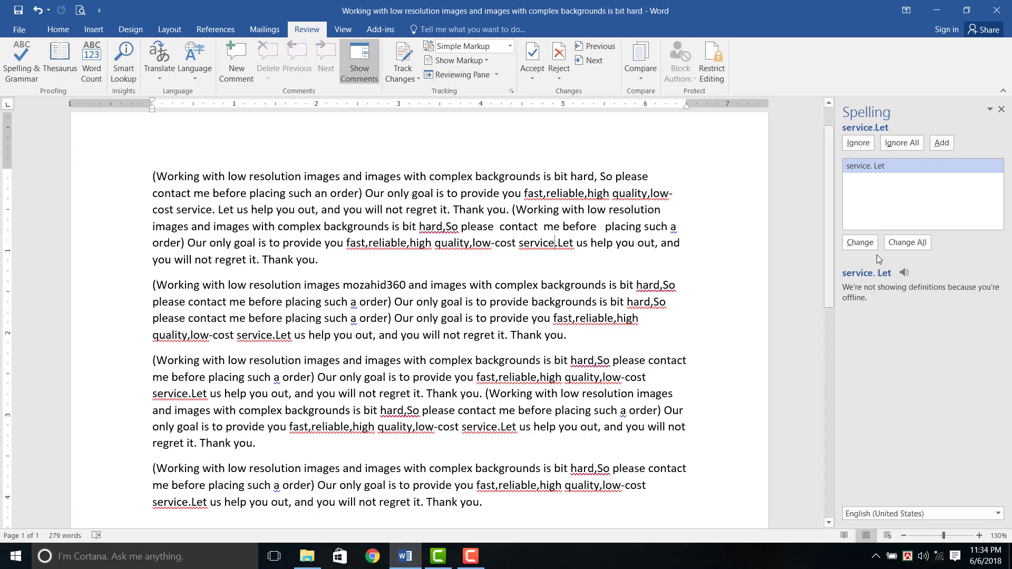
# Correct the remaining "service.Let", "hard,So" and "a" errors in the first paragraph to "service. Let", "hard, So" and "an"
pyautogui.click(866, 246)
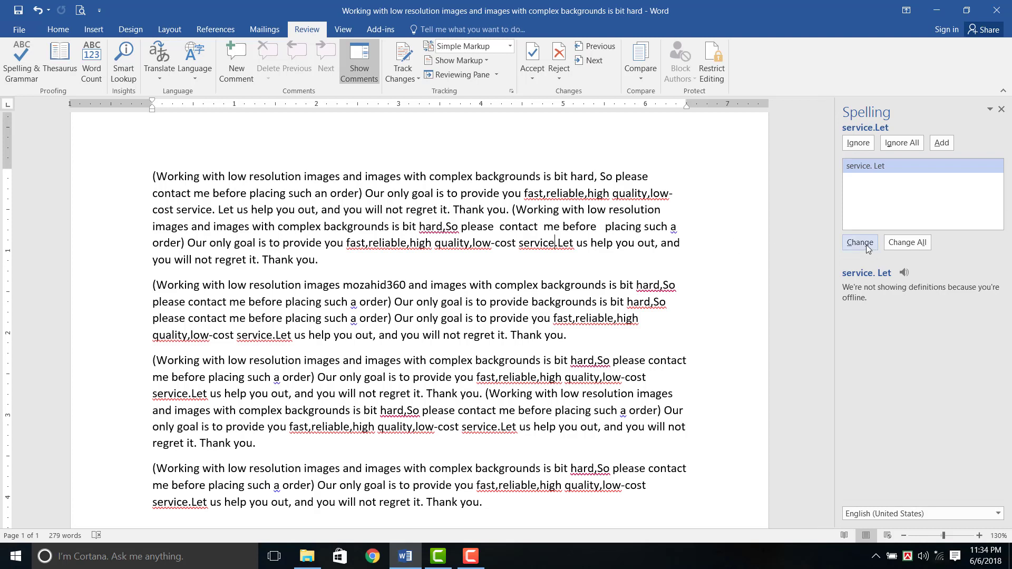
pyautogui.click(902, 243)
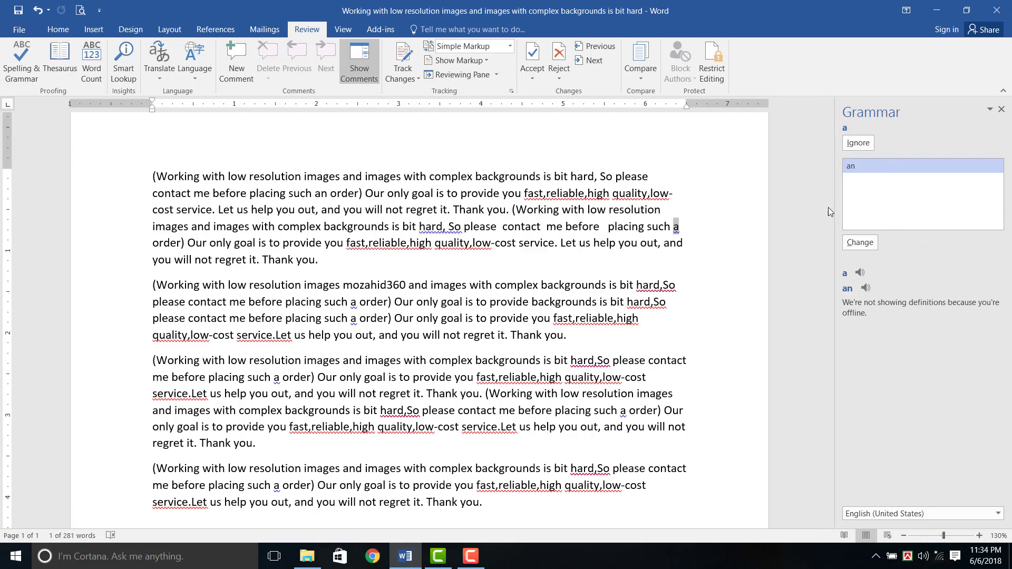
pyautogui.click(851, 244)
# Look up the flagged "fast,reliable,high" in the Thesaurus and close the spelling check
pyautogui.scroll(1, 835, 348)
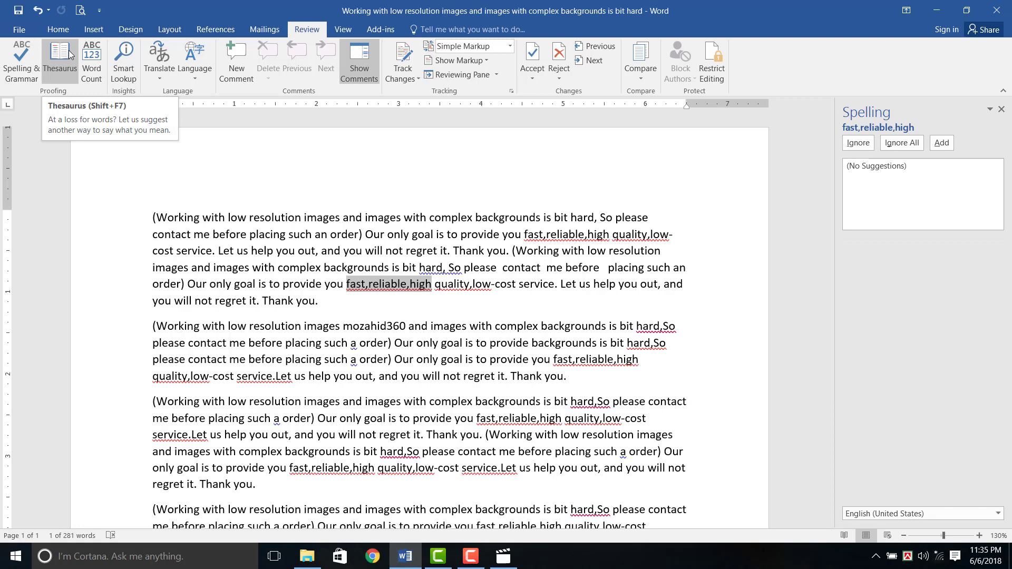
pyautogui.click(70, 54)
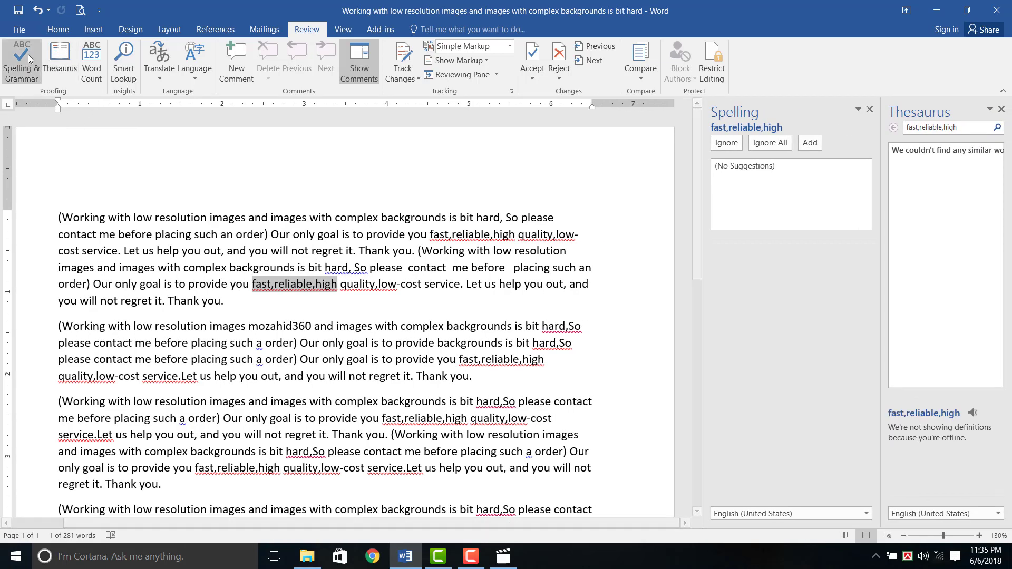
pyautogui.click(871, 111)
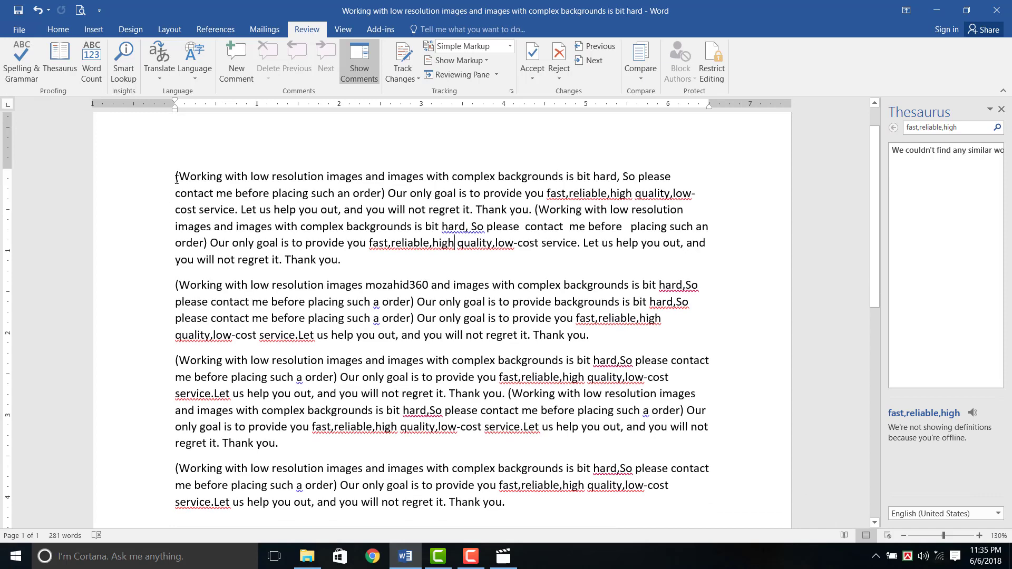
# Copy the word "Working" from the start of the first paragraph and search the Thesaurus for it
pyautogui.moveTo(222, 218); pyautogui.dragTo(179, 218)
pyautogui.hotkey('ctrl', 'c')
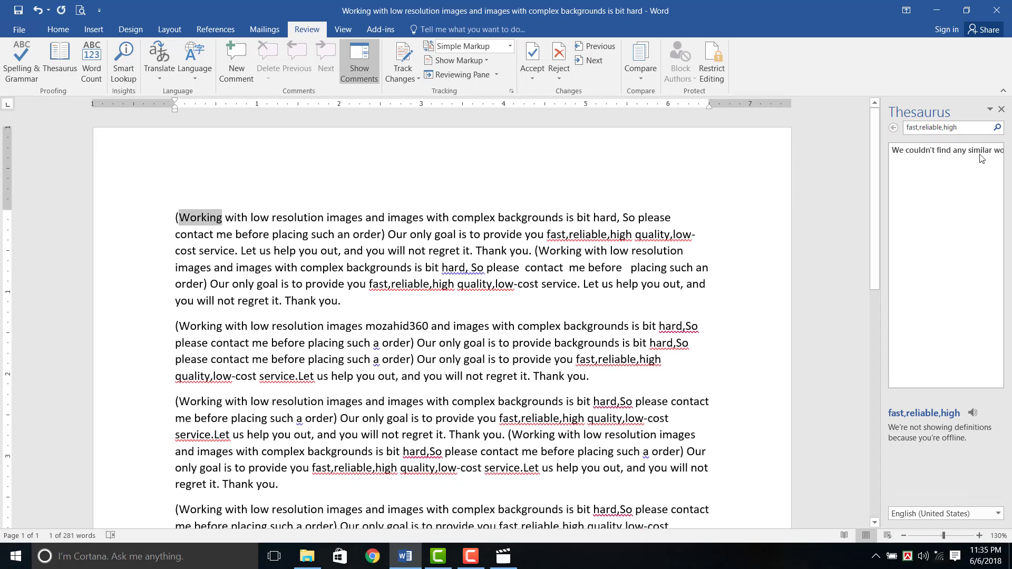
pyautogui.click(943, 128)
pyautogui.hotkey('ctrl', 'v')
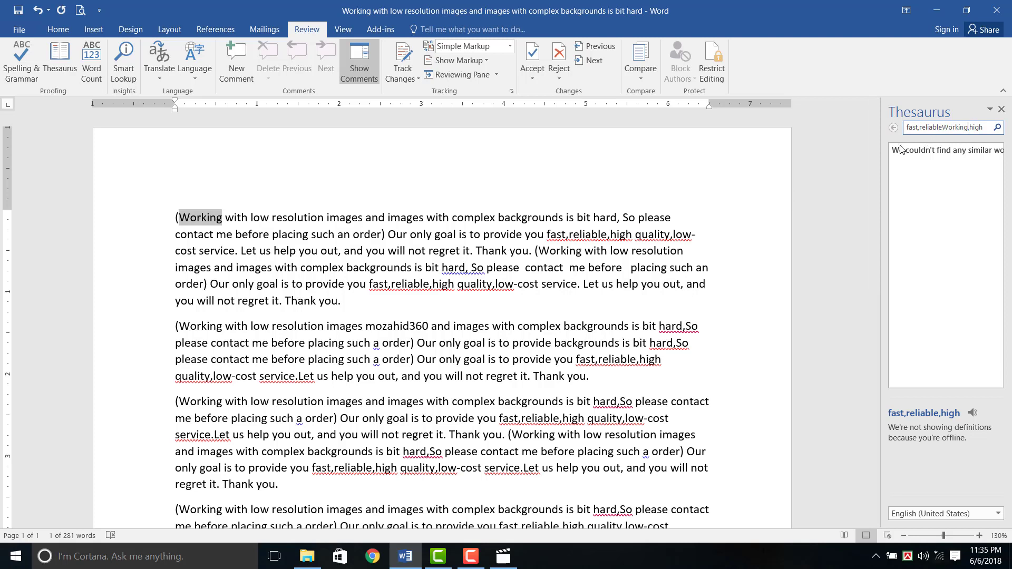
pyautogui.hotkey('ctrl', 'a')
pyautogui.hotkey('ctrl', 'v')
pyautogui.click(998, 129)
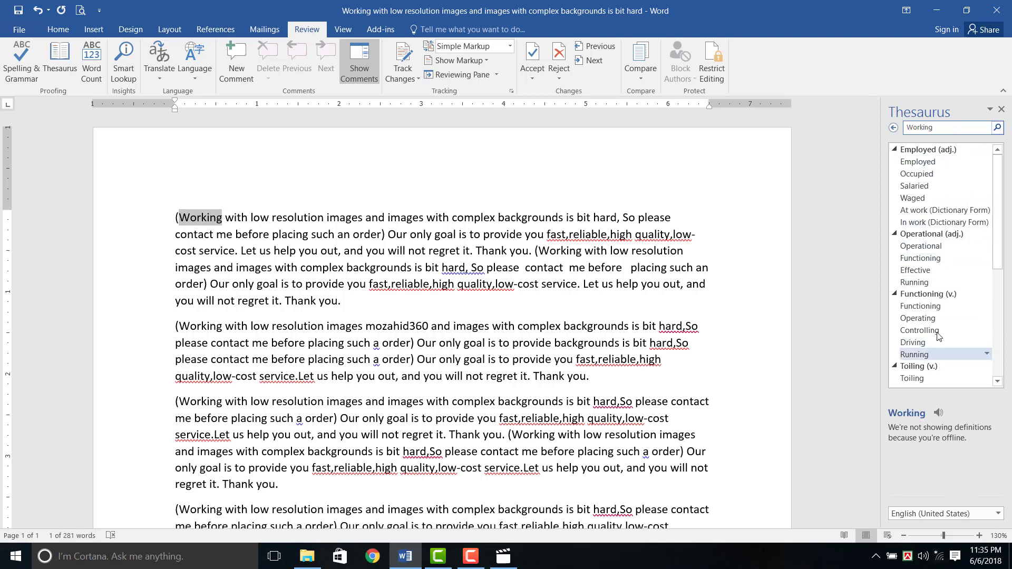
# Browse the synonyms listed for "Working" and follow related entries from "Running" to "Good thing"
pyautogui.scroll(-5, 938, 263)
pyautogui.scroll(5, 938, 264)
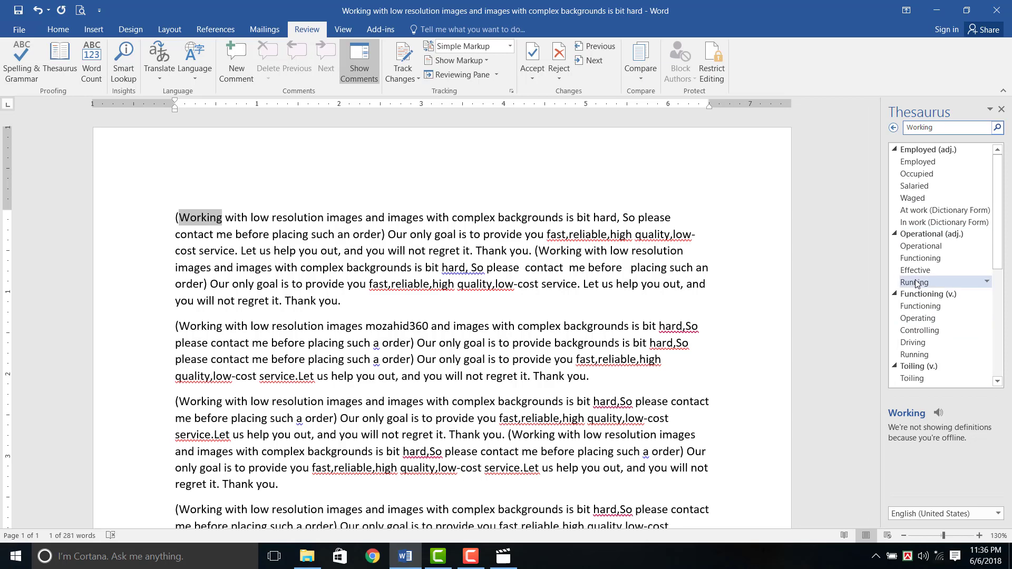
pyautogui.click(915, 281)
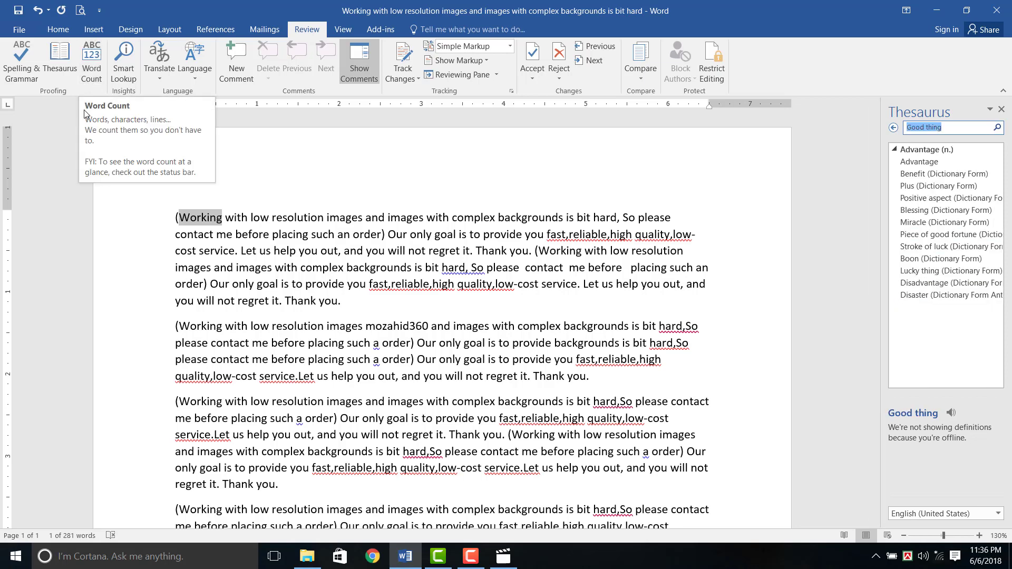
# View the whole document's word count statistics with no text selected, then close them
pyautogui.click(92, 59)
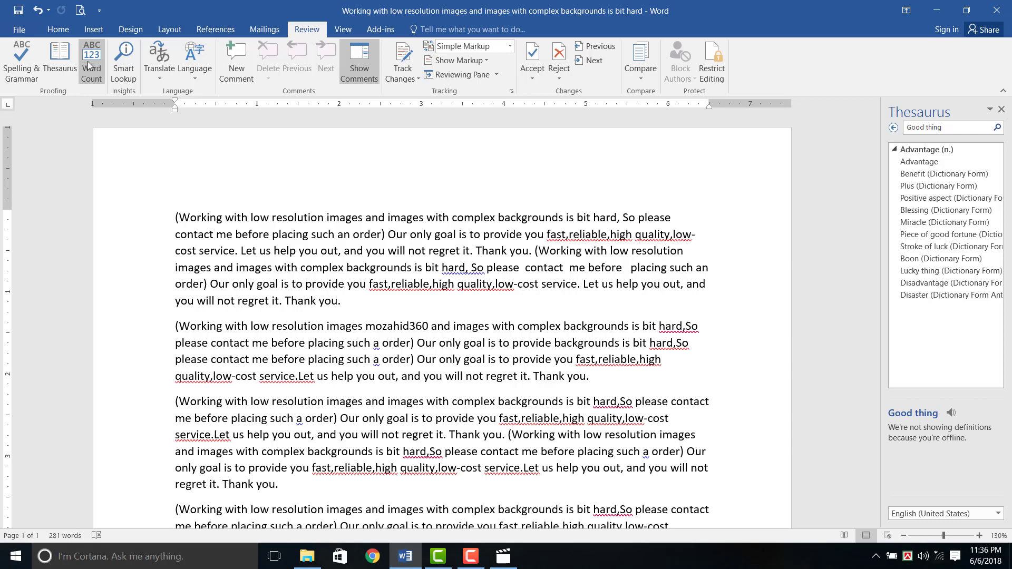
pyautogui.click(91, 59)
pyautogui.moveTo(315, 132); pyautogui.dragTo(446, 189)
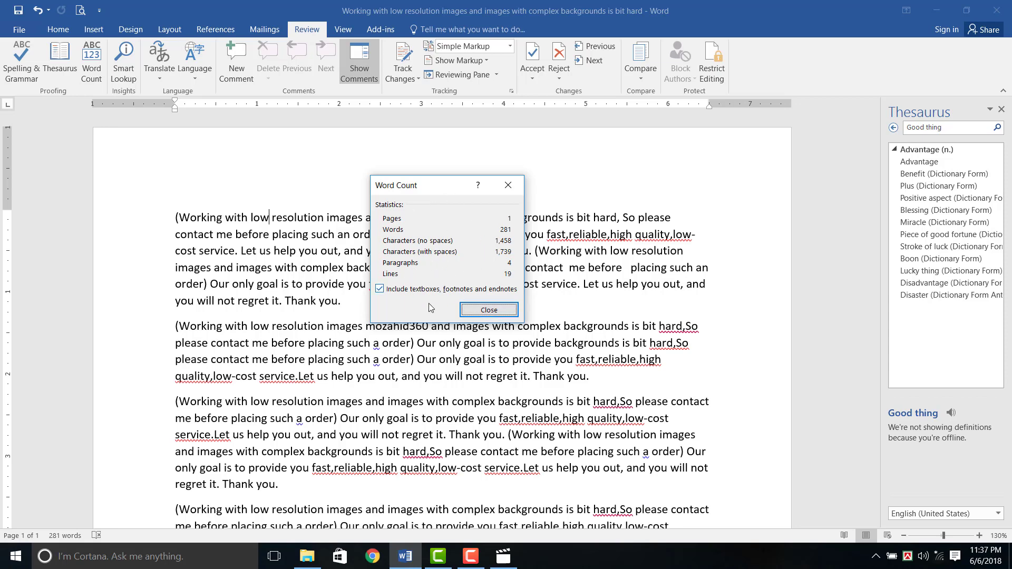
pyautogui.moveTo(428, 188); pyautogui.dragTo(437, 162)
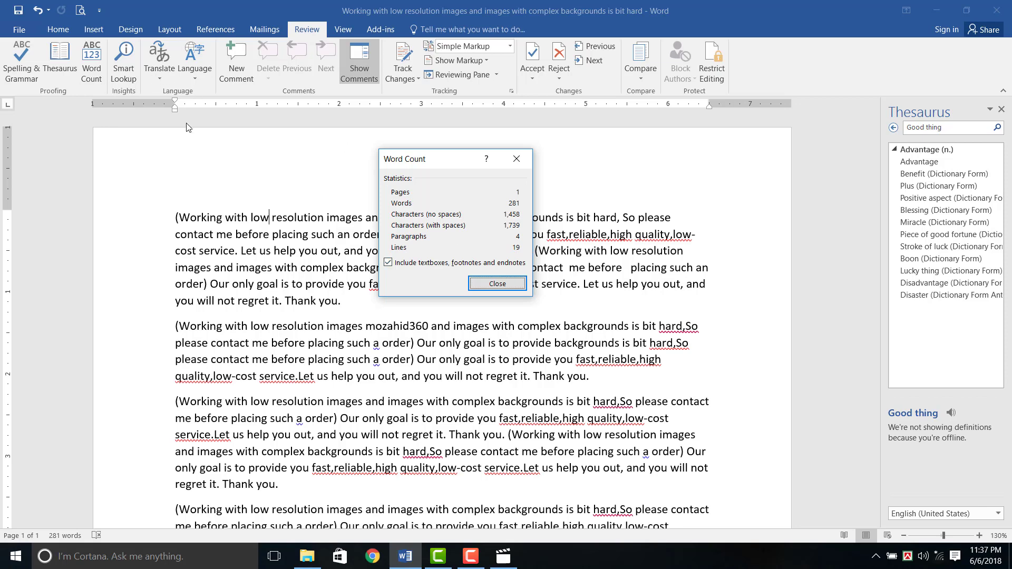
pyautogui.click(507, 288)
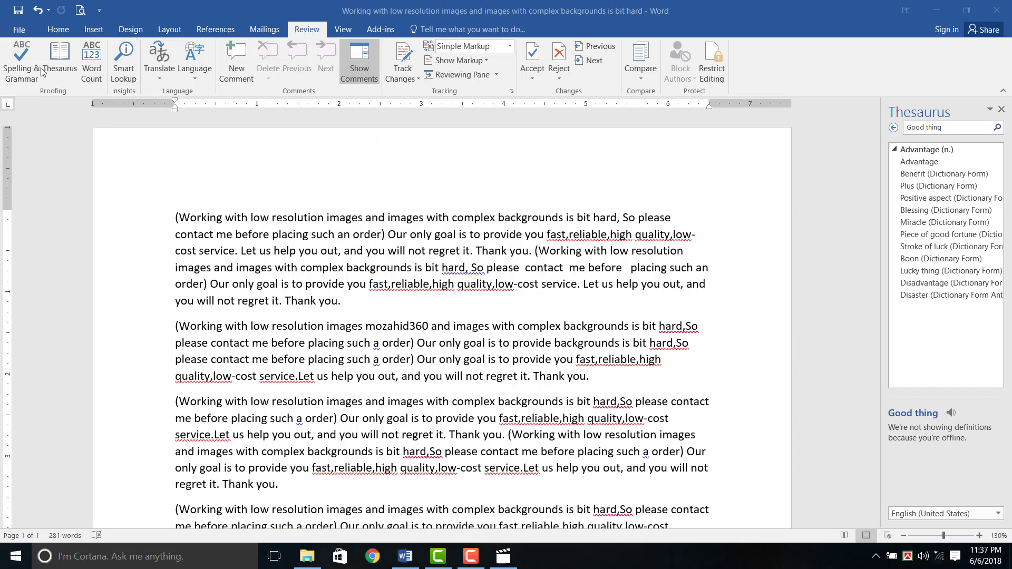